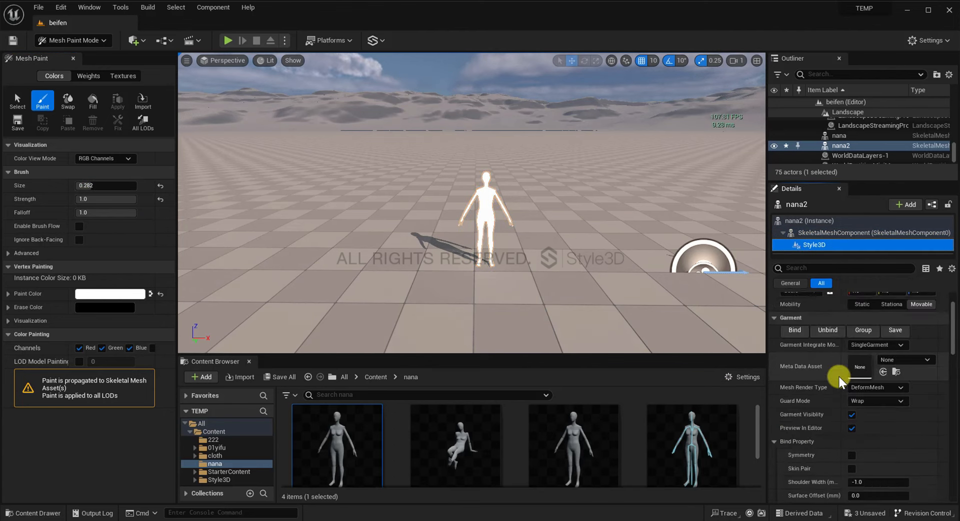
# Examine the color entries of the collision groups under Obstacle Property in nana2's Style3D component
pyautogui.scroll(-4, 839, 376)
pyautogui.scroll(-5, 839, 376)
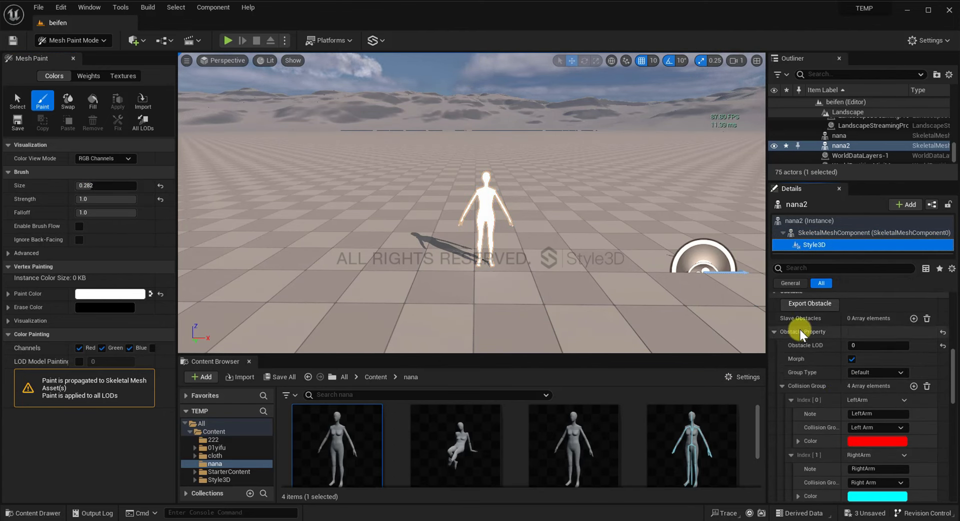
pyautogui.click(784, 386)
pyautogui.click(783, 386)
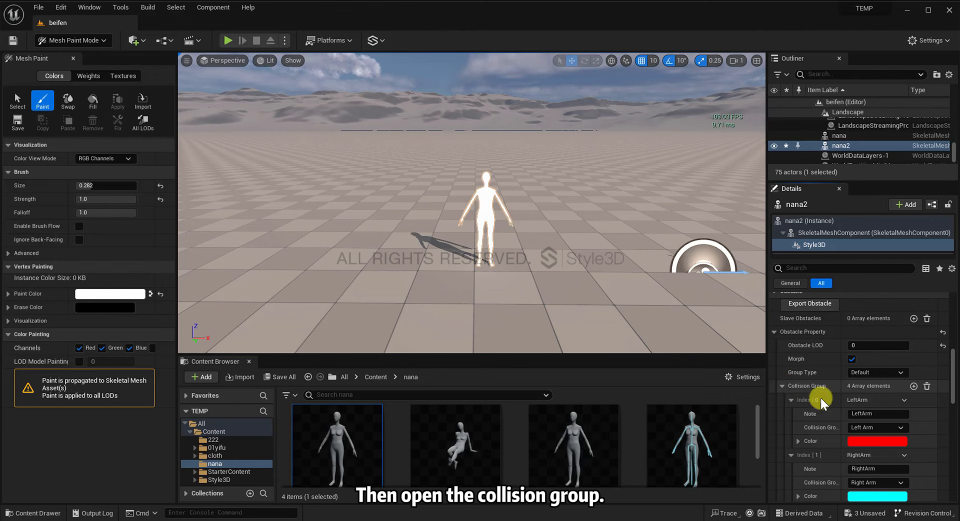
pyautogui.scroll(-5, 860, 428)
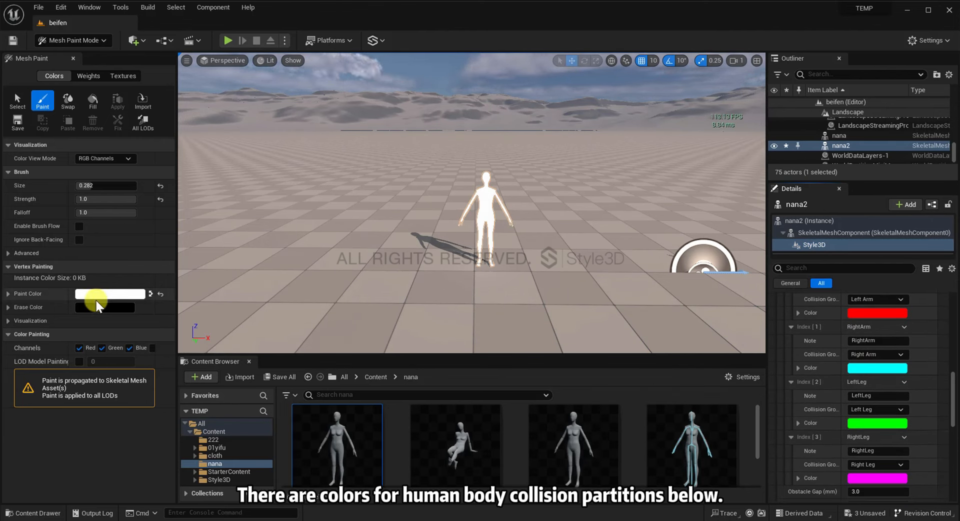
# Sample the LeftArm collision group's red as the paint color and paint nana2's left arm with it
pyautogui.click(121, 295)
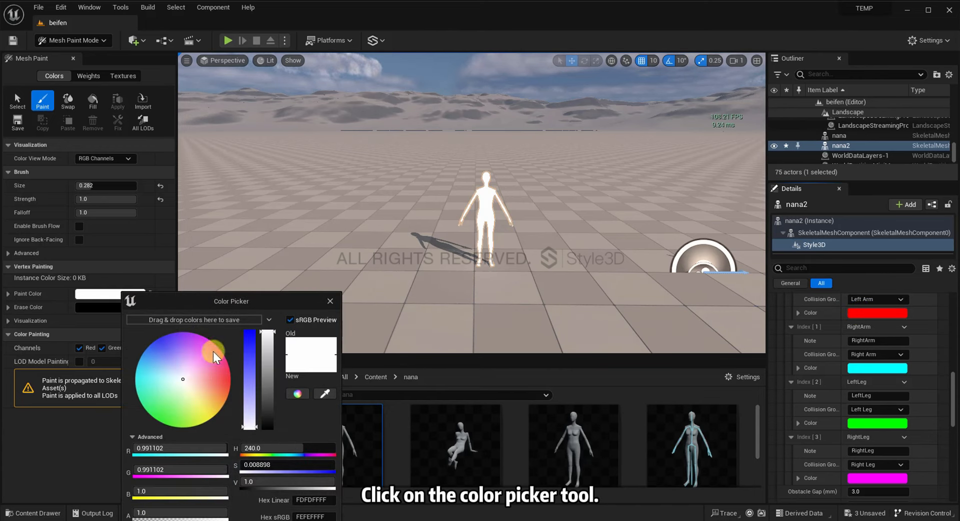
pyautogui.click(324, 394)
pyautogui.click(853, 314)
pyautogui.click(858, 315)
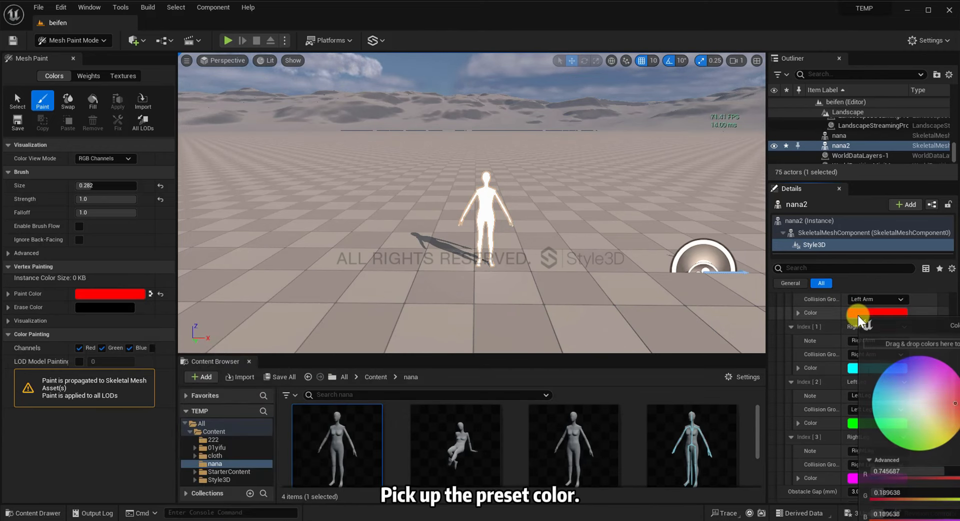
pyautogui.moveTo(887, 318)
pyautogui.mouseDown()
pyautogui.moveTo(796, 293)
pyautogui.moveTo(610, 208)
pyautogui.mouseUp()
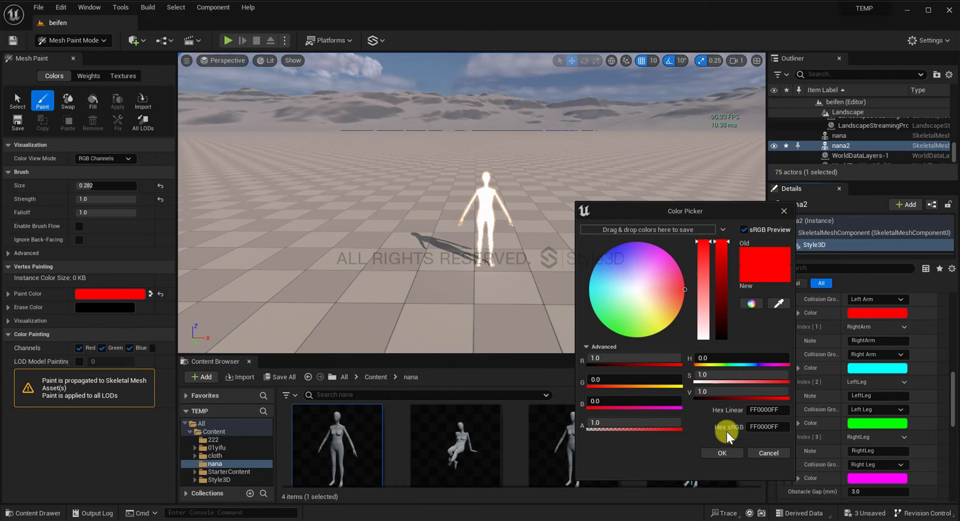
pyautogui.click(742, 452)
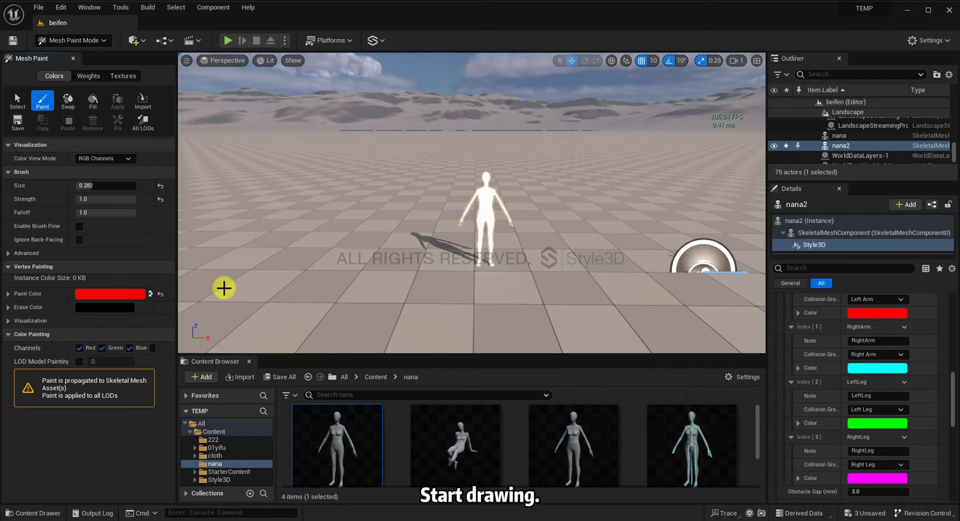
pyautogui.scroll(3, 507, 215)
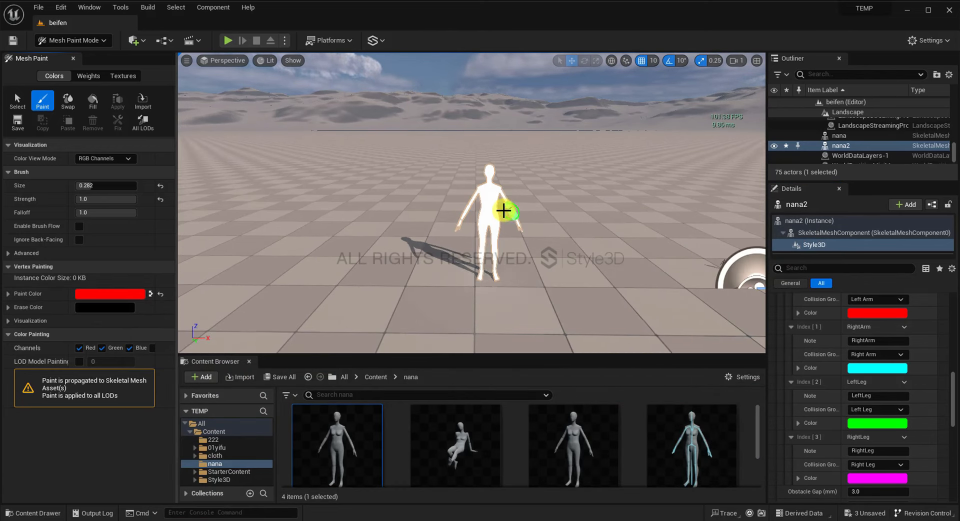
pyautogui.moveTo(541, 211); pyautogui.dragTo(557, 241)
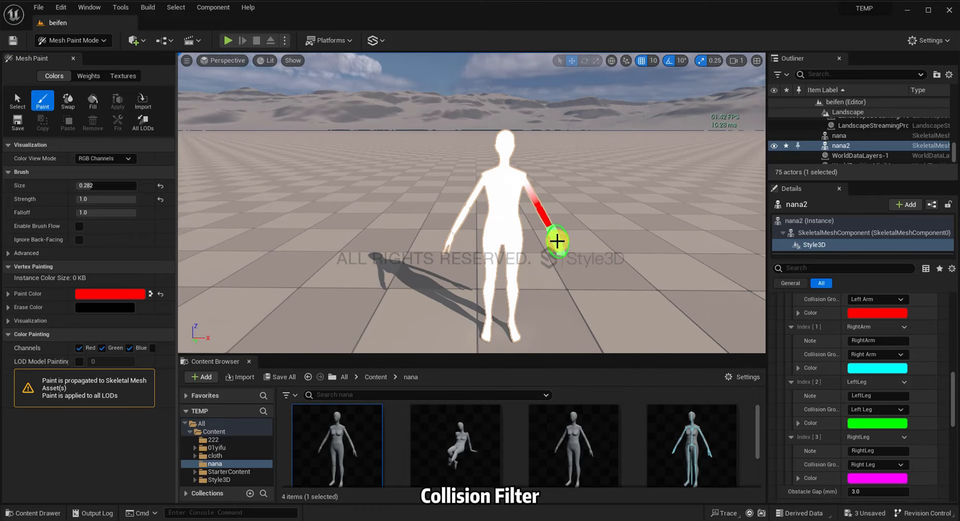
# Sample the RightArm collision group's cyan as the paint color and paint nana2's right arm with it
pyautogui.click(134, 292)
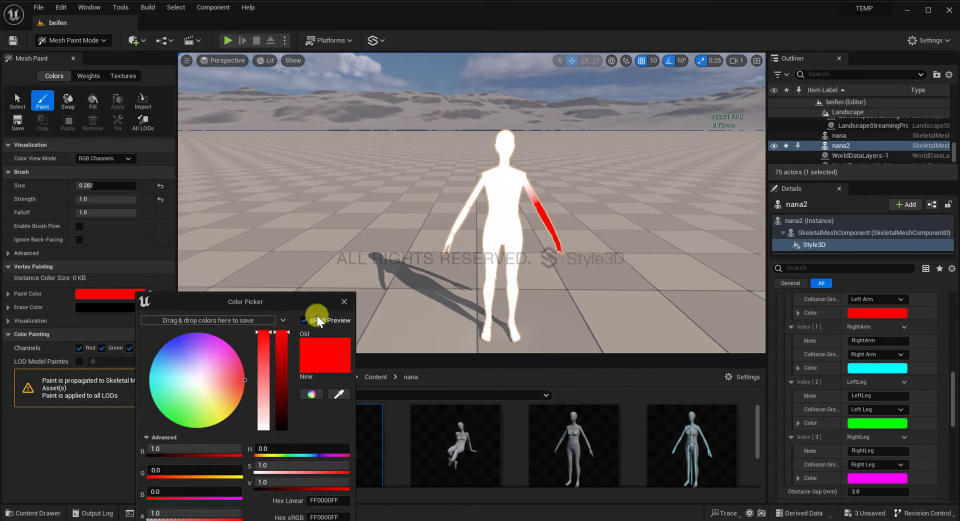
pyautogui.click(340, 394)
pyautogui.click(884, 373)
pyautogui.moveTo(923, 377)
pyautogui.mouseDown()
pyautogui.moveTo(626, 231)
pyautogui.moveTo(629, 224)
pyautogui.mouseUp()
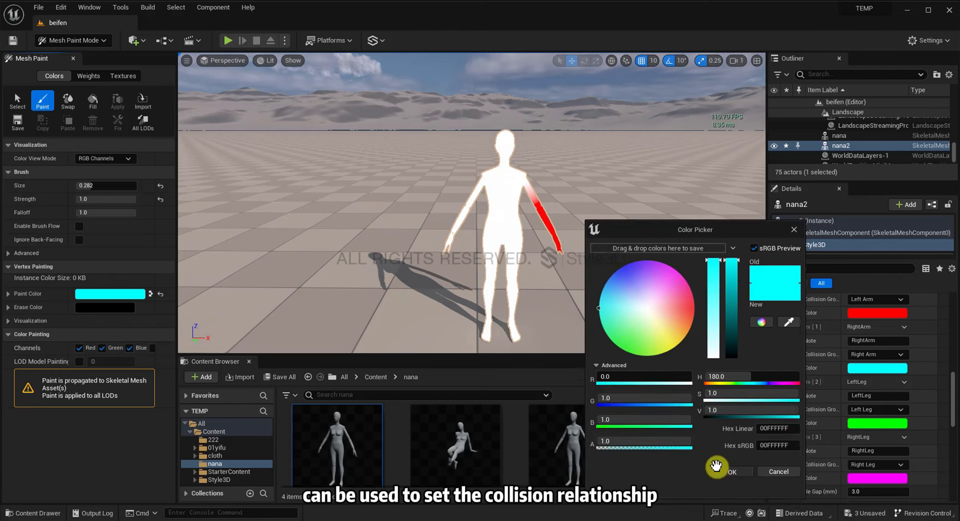
pyautogui.click(716, 467)
pyautogui.moveTo(439, 248); pyautogui.dragTo(448, 243)
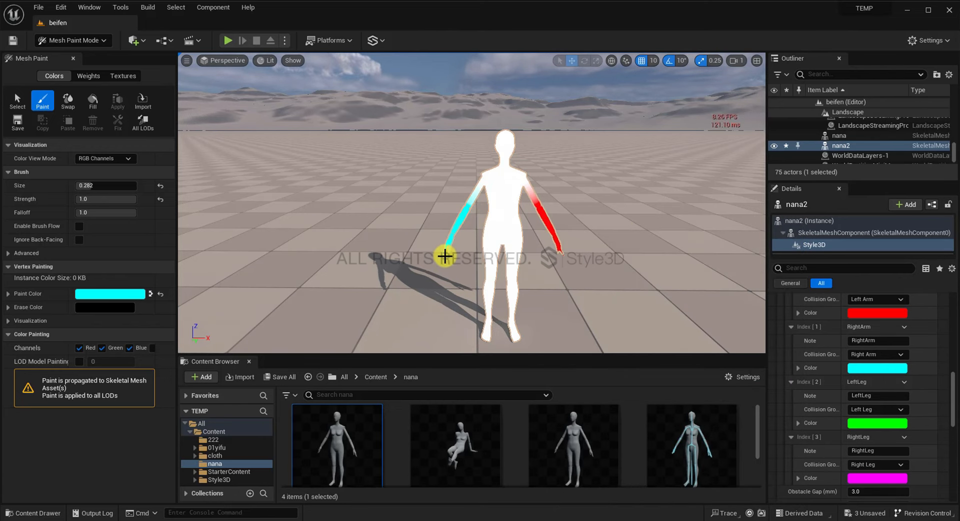
# Sample the LeftLeg collision group's green as the paint color and paint nana2's left leg from front and back
pyautogui.click(130, 297)
pyautogui.click(325, 386)
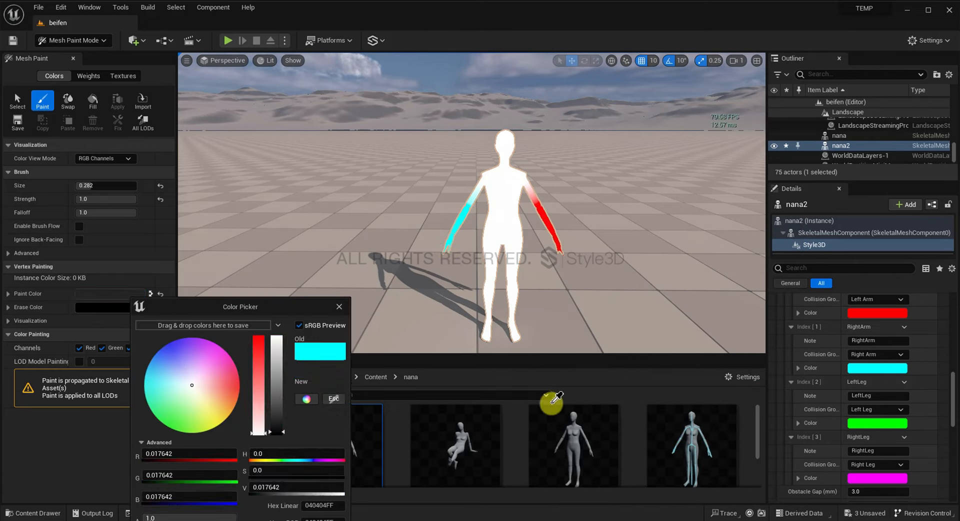
pyautogui.click(876, 423)
pyautogui.moveTo(910, 438); pyautogui.dragTo(577, 214)
pyautogui.click(686, 457)
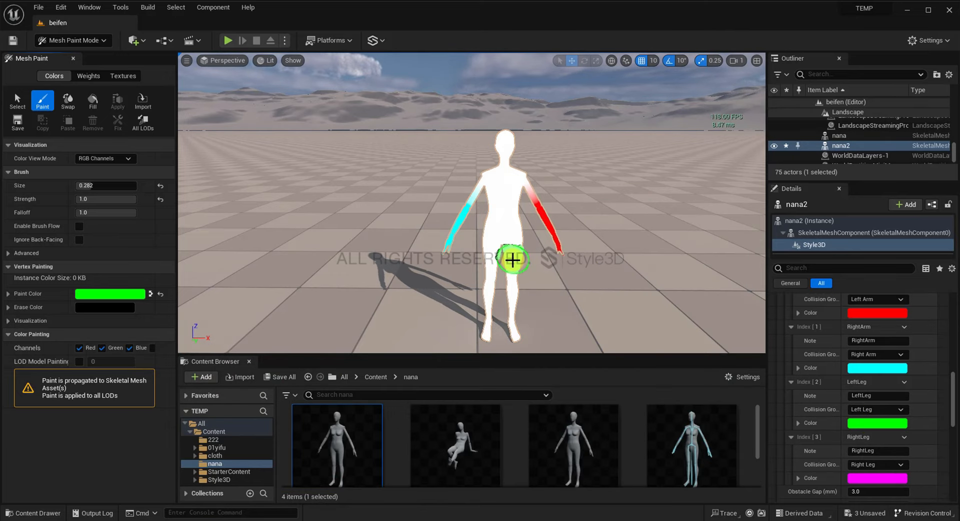
pyautogui.moveTo(512, 260); pyautogui.dragTo(516, 307)
pyautogui.moveTo(507, 303)
pyautogui.mouseDown(button='right')
pyautogui.moveTo(488, 306)
pyautogui.moveTo(566, 311)
pyautogui.moveTo(541, 297)
pyautogui.mouseUp(button='right')
pyautogui.moveTo(449, 253)
pyautogui.mouseDown(button='right')
pyautogui.moveTo(512, 304)
pyautogui.moveTo(500, 300)
pyautogui.mouseUp(button='right')
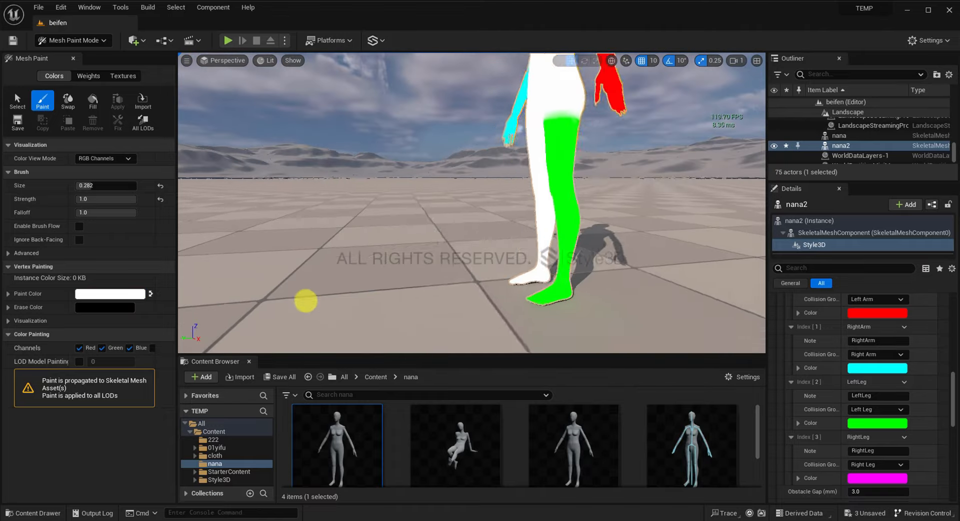
pyautogui.moveTo(307, 300)
pyautogui.mouseDown(button='right')
pyautogui.moveTo(380, 268)
pyautogui.moveTo(394, 275)
pyautogui.moveTo(439, 244)
pyautogui.moveTo(411, 270)
pyautogui.moveTo(509, 260)
pyautogui.moveTo(409, 155)
pyautogui.mouseUp(button='right')
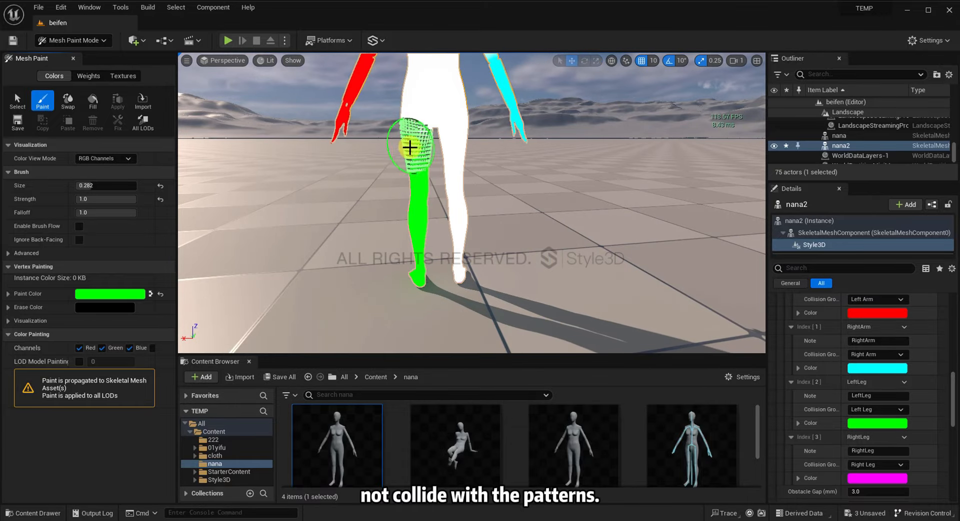
pyautogui.moveTo(409, 147); pyautogui.dragTo(411, 171)
# Paint nana2's right leg from back and front in the magenta sampled from the RightLeg collision group, and save the level
pyautogui.click(139, 297)
pyautogui.click(341, 400)
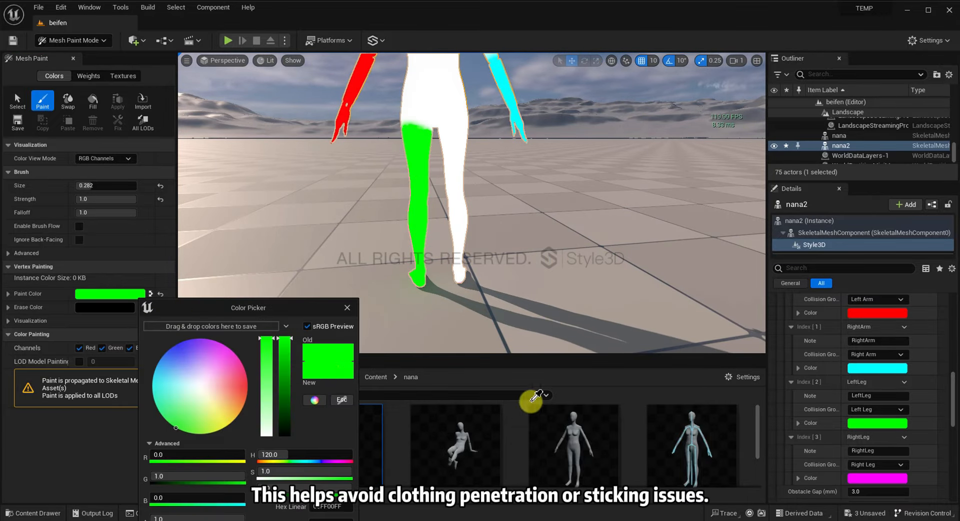
pyautogui.click(869, 478)
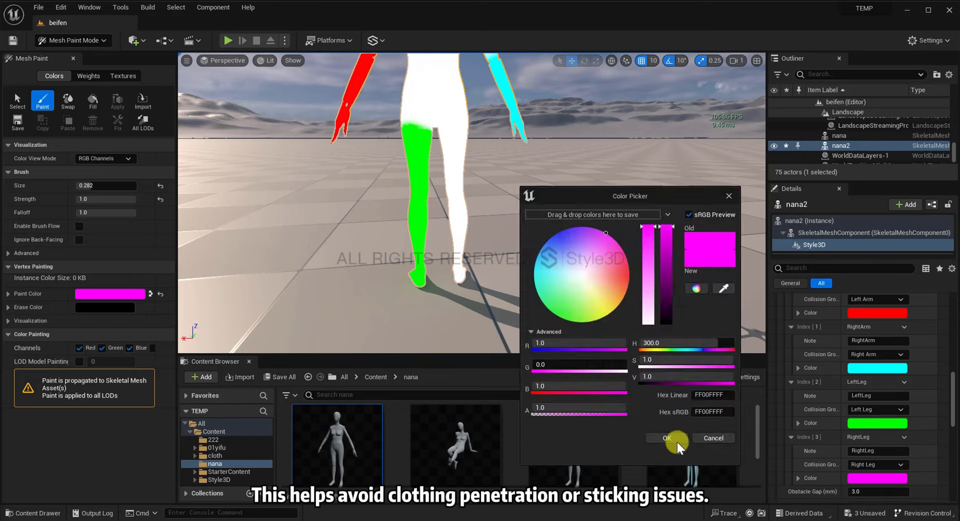
pyautogui.click(677, 440)
pyautogui.moveTo(450, 150); pyautogui.dragTo(456, 233)
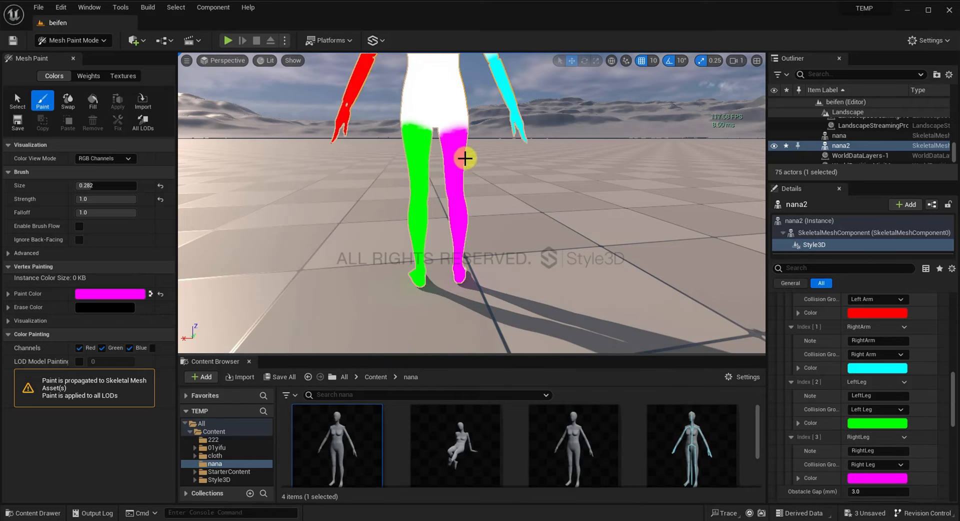
pyautogui.moveTo(518, 251)
pyautogui.mouseDown(button='right')
pyautogui.moveTo(535, 240)
pyautogui.moveTo(409, 235)
pyautogui.moveTo(595, 218)
pyautogui.moveTo(603, 257)
pyautogui.moveTo(497, 264)
pyautogui.moveTo(608, 275)
pyautogui.mouseUp(button='right')
pyautogui.moveTo(371, 122); pyautogui.dragTo(381, 256)
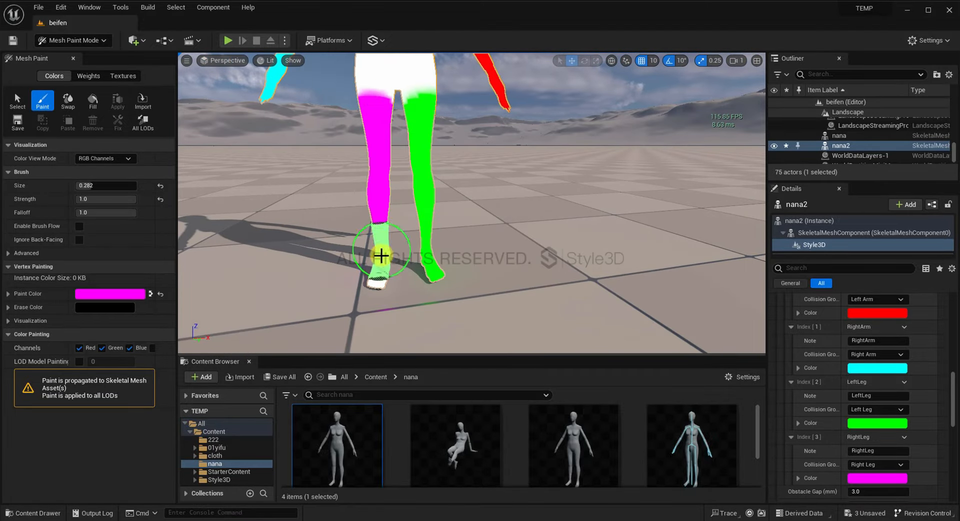
pyautogui.moveTo(523, 285)
pyautogui.mouseDown(button='right')
pyautogui.moveTo(506, 275)
pyautogui.moveTo(486, 287)
pyautogui.moveTo(573, 285)
pyautogui.moveTo(523, 300)
pyautogui.moveTo(539, 291)
pyautogui.mouseUp(button='right')
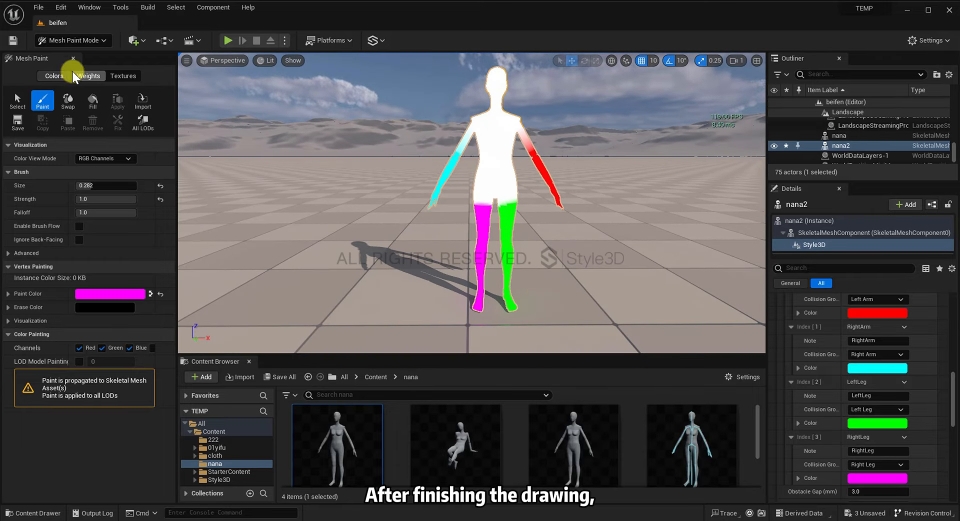
pyautogui.click(17, 41)
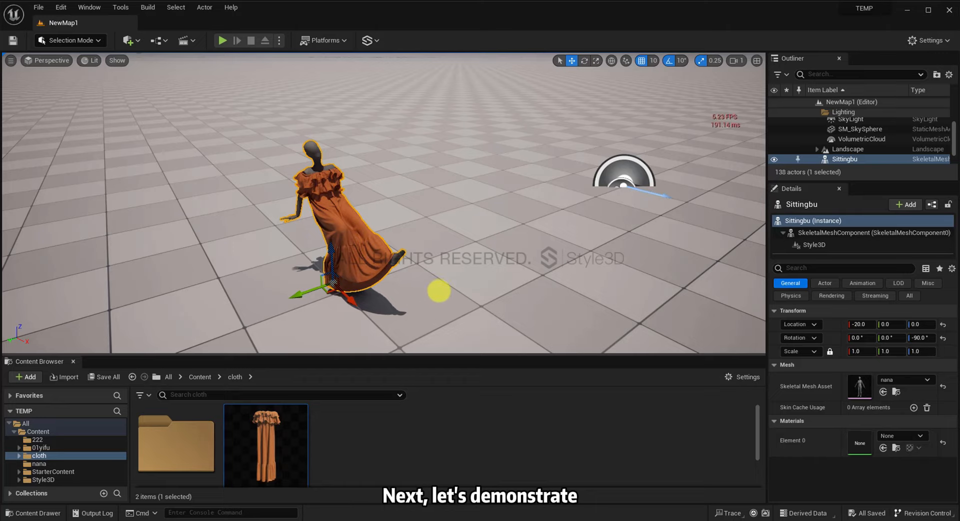
# Inspect the body vertex colors of the Sittingbu avatar in NewMap1 with the Paint tool of Mesh Paint mode
pyautogui.moveTo(439, 291); pyautogui.dragTo(422, 296, button='right')
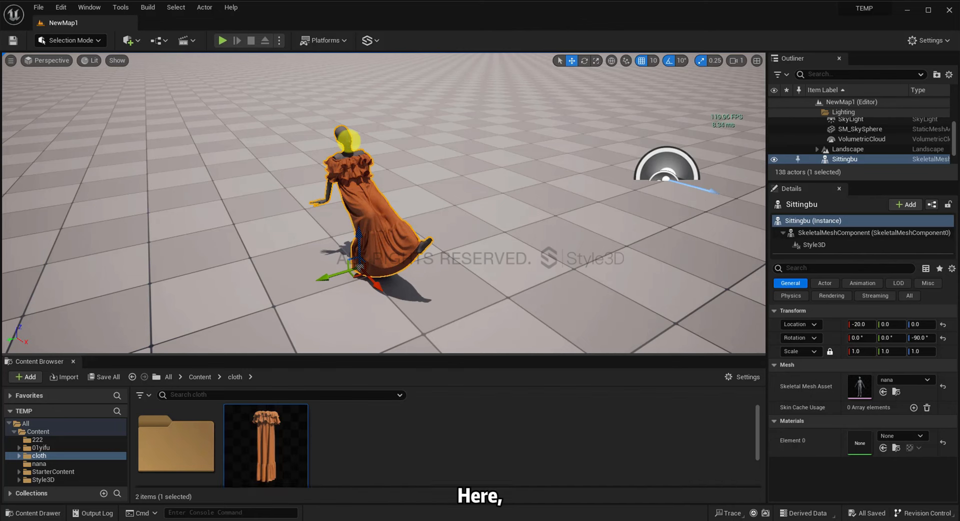
pyautogui.click(816, 246)
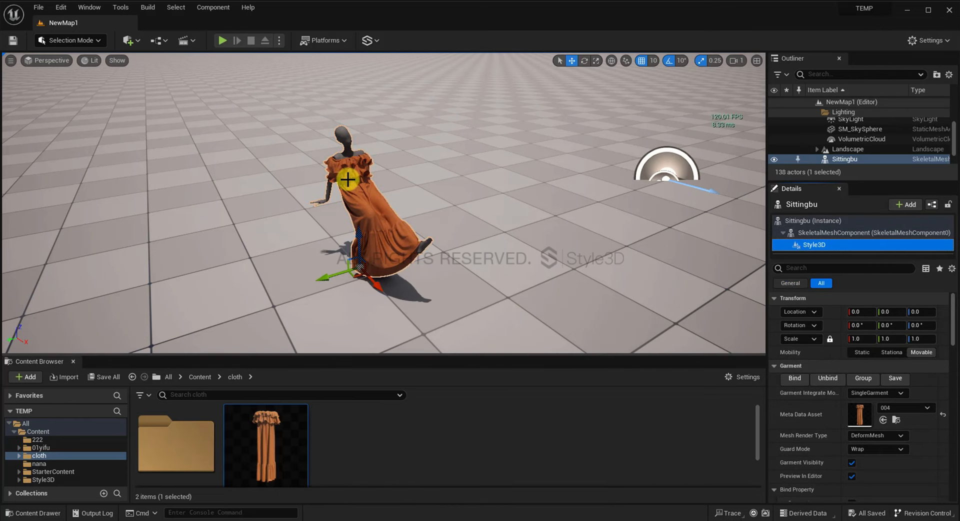
pyautogui.click(89, 43)
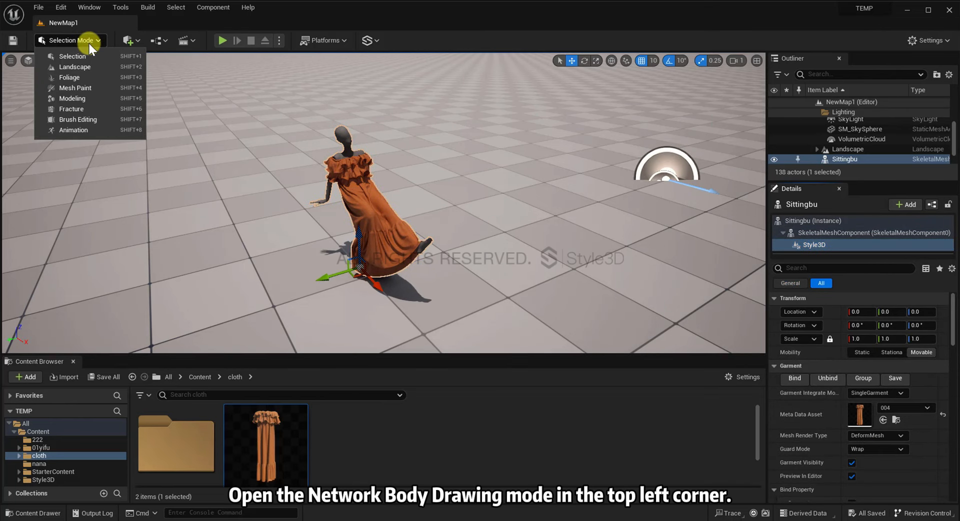
pyautogui.click(81, 88)
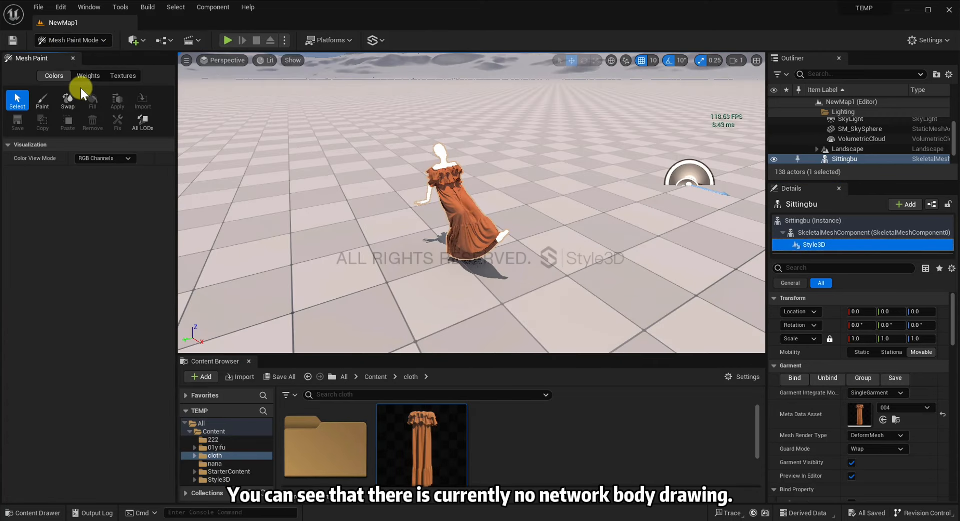
pyautogui.click(47, 95)
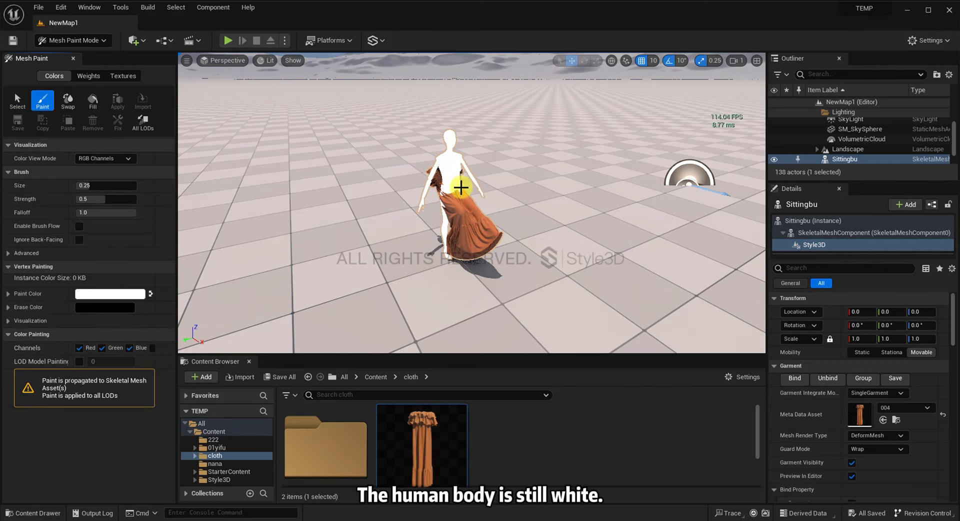
# Return to Selection mode and run a real-time simulation to check the dress for leg penetration, stopping it when finished
pyautogui.click(88, 38)
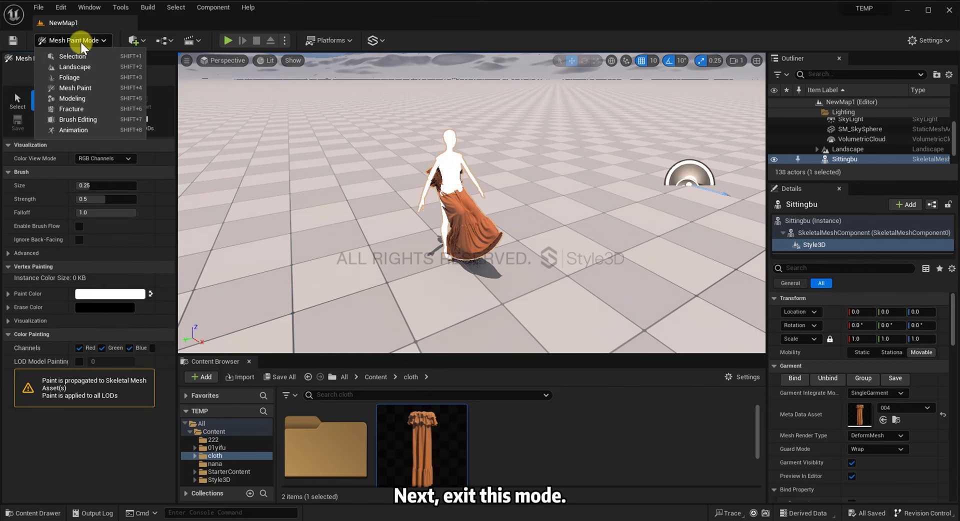
pyautogui.click(68, 57)
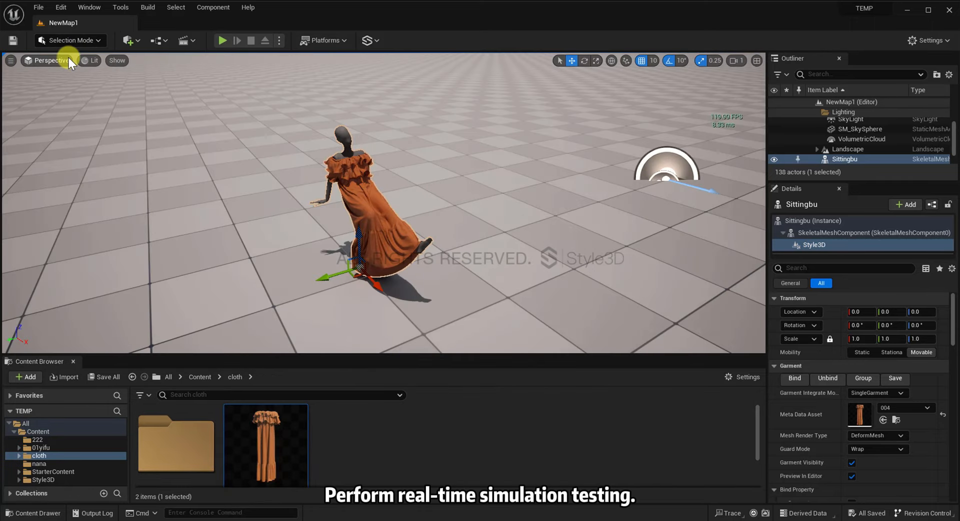
pyautogui.click(227, 40)
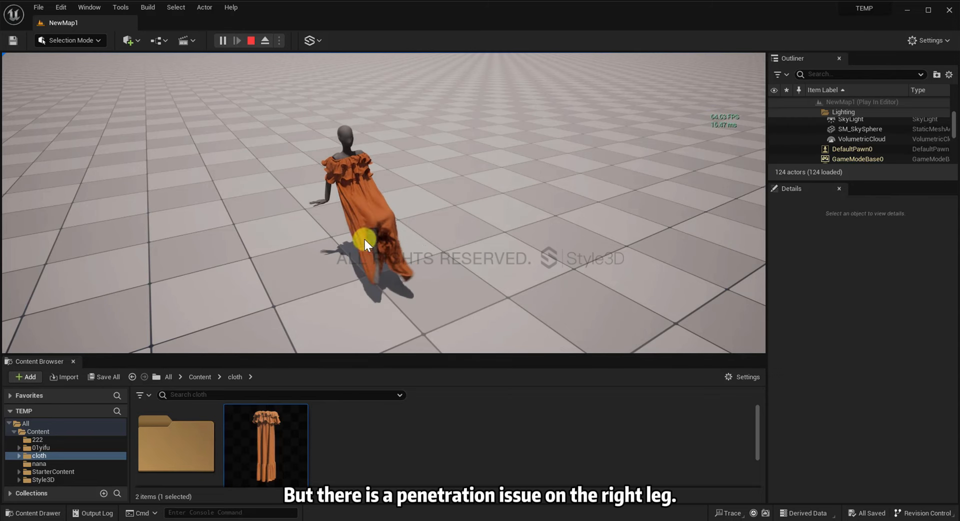
pyautogui.click(443, 239)
pyautogui.press('Escape')
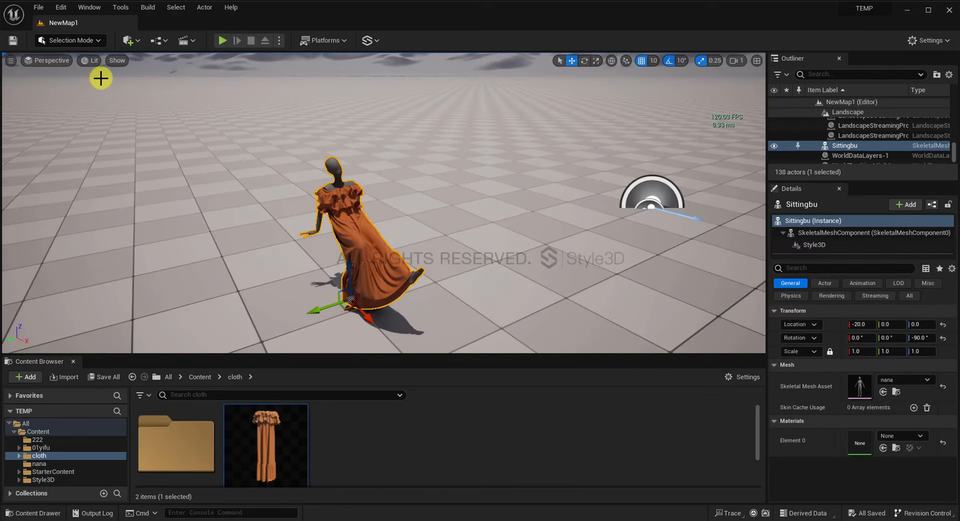
# Activate the Paint tool in Mesh Paint mode and select Sittingbu's Style3D component
pyautogui.click(89, 41)
pyautogui.click(52, 99)
pyautogui.click(43, 100)
pyautogui.click(814, 244)
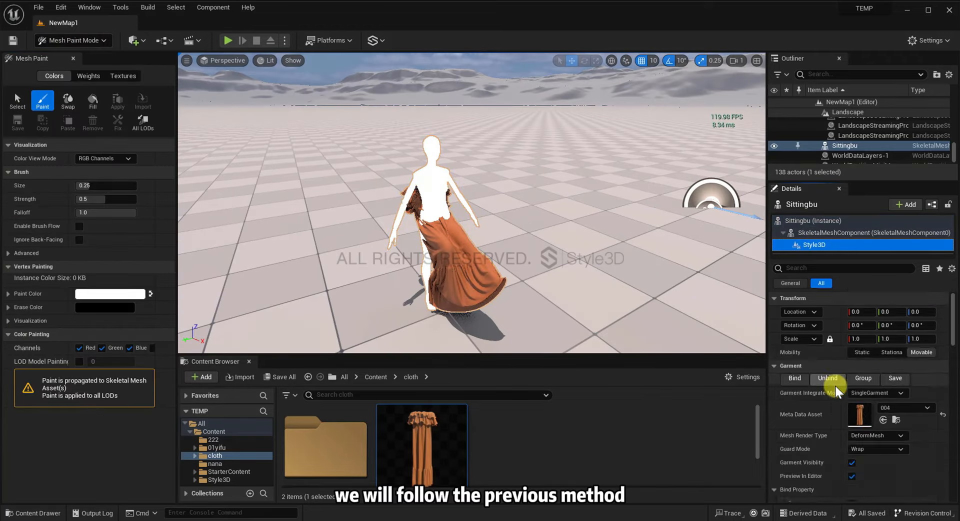
# Sample the LeftArm collision group's red and paint Sittingbu's left arm with it
pyautogui.scroll(-5, 846, 413)
pyautogui.moveTo(489, 261)
pyautogui.mouseDown(button='right')
pyautogui.moveTo(450, 261)
pyautogui.moveTo(490, 257)
pyautogui.mouseUp(button='right')
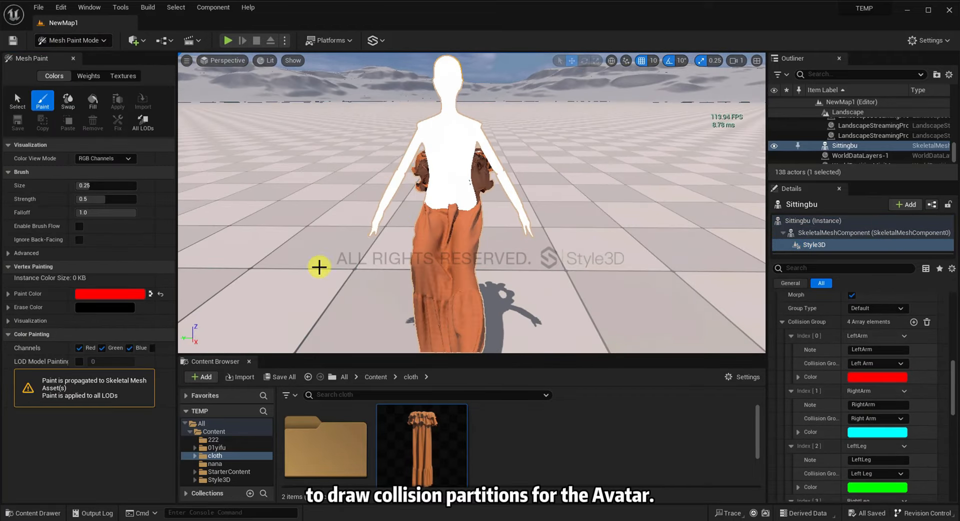
pyautogui.moveTo(478, 165); pyautogui.dragTo(525, 230)
pyautogui.moveTo(525, 230); pyautogui.dragTo(474, 190, button='right')
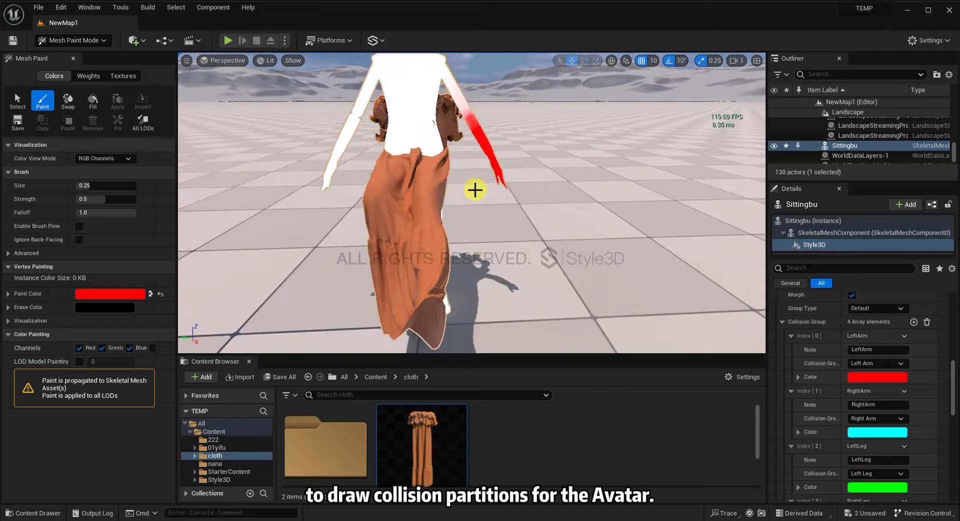
# Sample the RightArm collision group's cyan as the paint color and paint Sittingbu's right arm with it
pyautogui.click(110, 293)
pyautogui.click(795, 491)
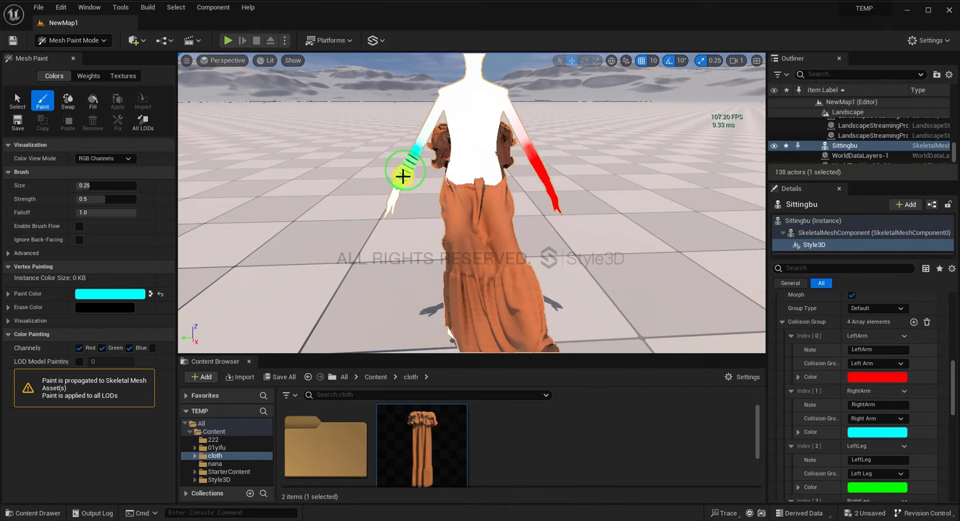
# Paint Sittingbu's left leg up to the thigh with the LeftLeg collision group's green, raising the brush strength to 1.0
pyautogui.click(114, 303)
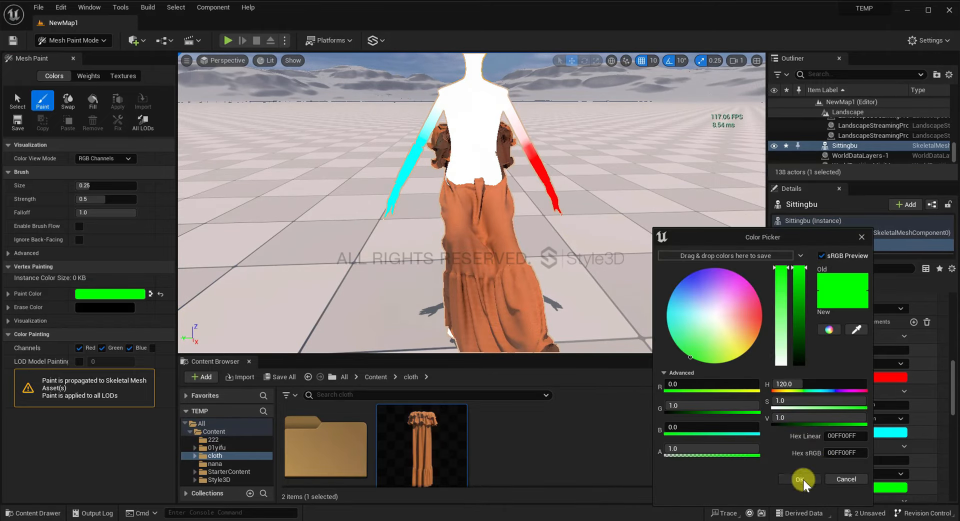
pyautogui.click(799, 475)
pyautogui.moveTo(635, 253); pyautogui.dragTo(671, 261, button='right')
pyautogui.moveTo(445, 150); pyautogui.dragTo(450, 234)
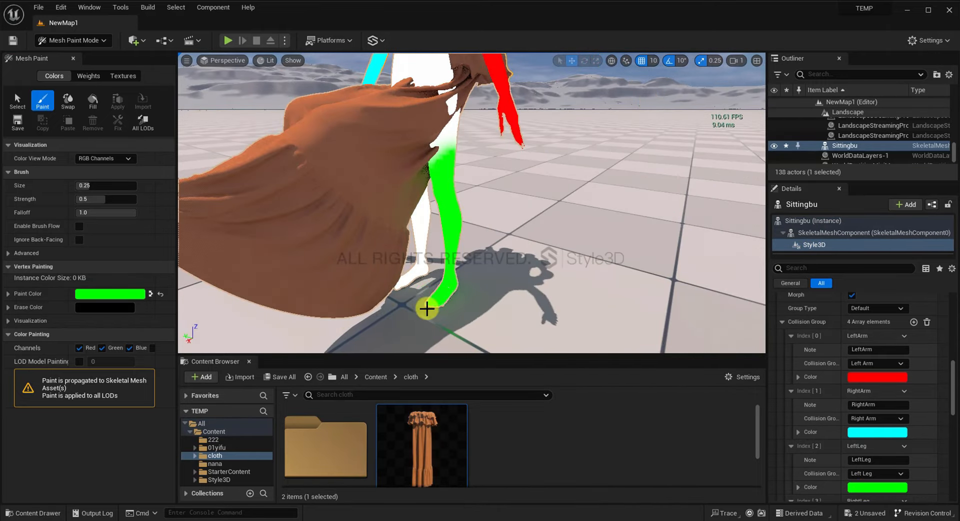
pyautogui.moveTo(105, 199); pyautogui.dragTo(135, 201)
pyautogui.moveTo(461, 283)
pyautogui.mouseDown(button='right')
pyautogui.moveTo(460, 244)
pyautogui.moveTo(309, 155)
pyautogui.mouseUp(button='right')
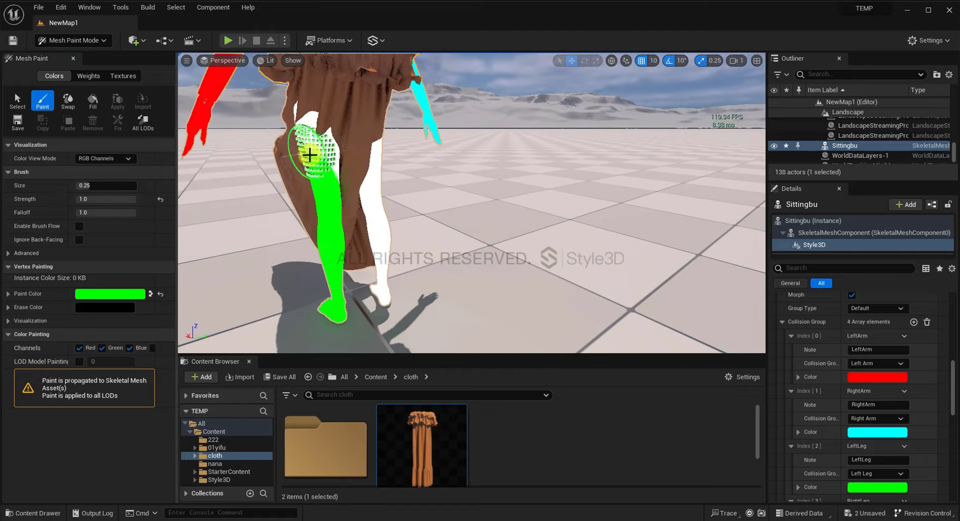
# Sample the RightLeg collision group's magenta and paint Sittingbu's right leg down to the foot with it
pyautogui.click(110, 294)
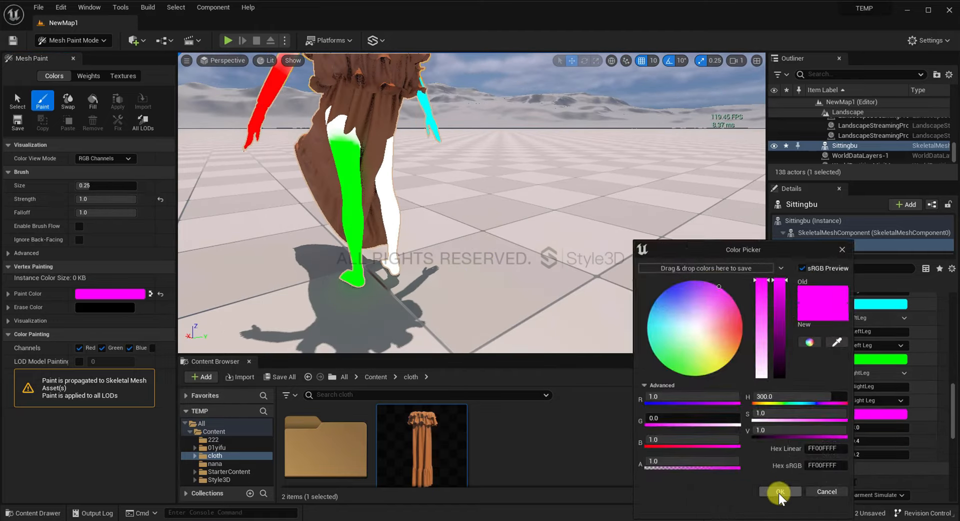
pyautogui.click(778, 493)
pyautogui.moveTo(391, 150); pyautogui.dragTo(390, 300)
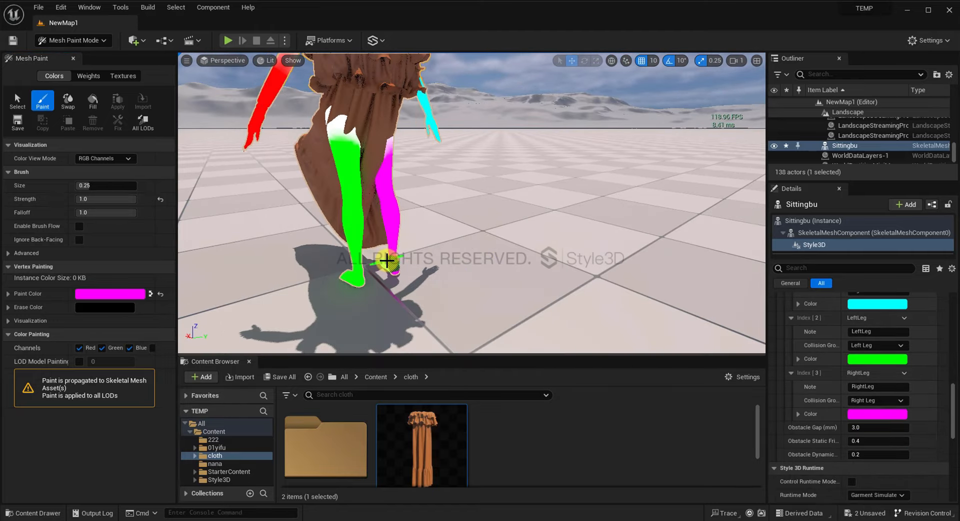
# Save the level with the painted collision partitions and return to Selection mode
pyautogui.moveTo(390, 300); pyautogui.dragTo(535, 296, button='right')
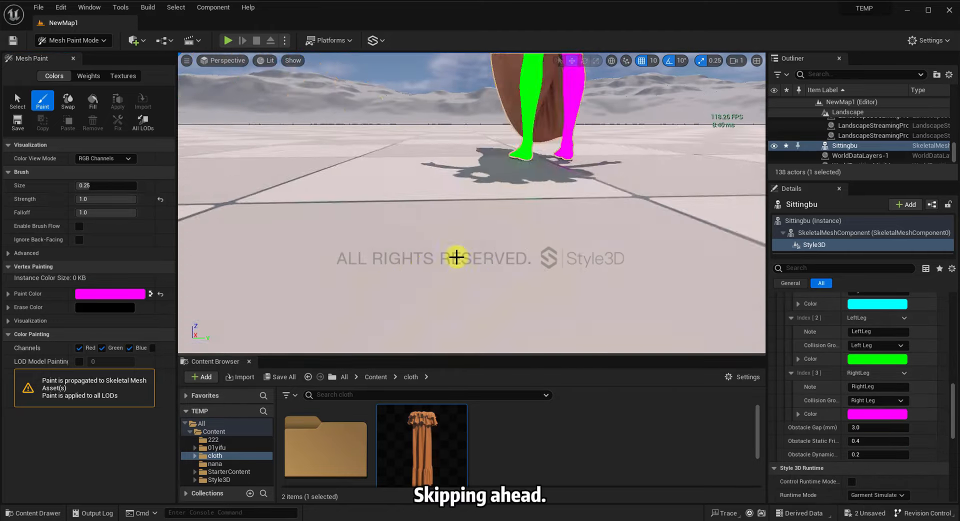
pyautogui.moveTo(392, 255); pyautogui.dragTo(390, 200, button='right')
pyautogui.moveTo(401, 293)
pyautogui.mouseDown(button='right')
pyautogui.moveTo(479, 304)
pyautogui.moveTo(326, 225)
pyautogui.mouseUp(button='right')
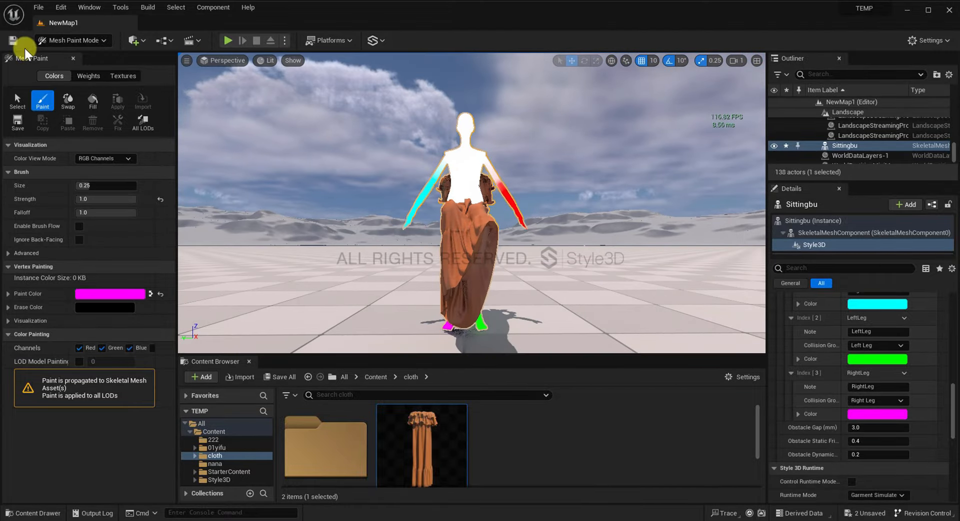
pyautogui.click(12, 40)
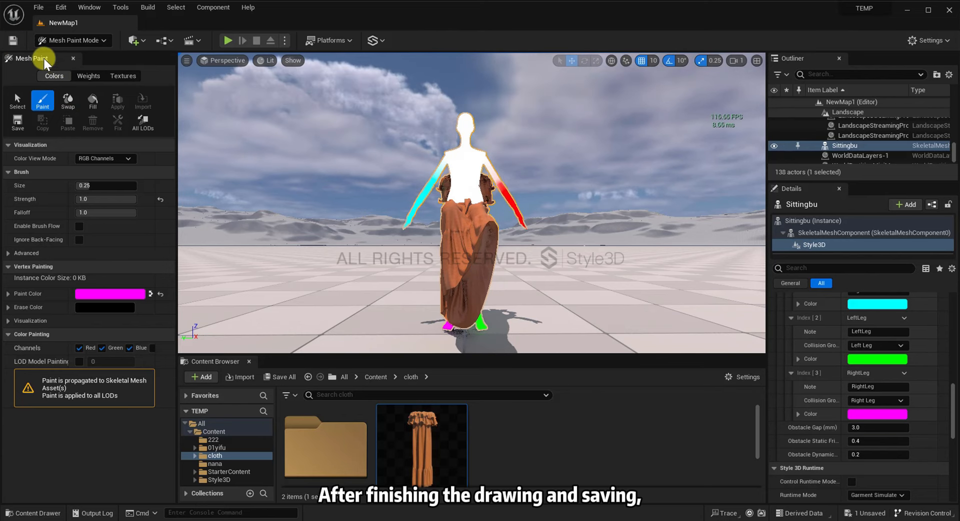
pyautogui.click(82, 42)
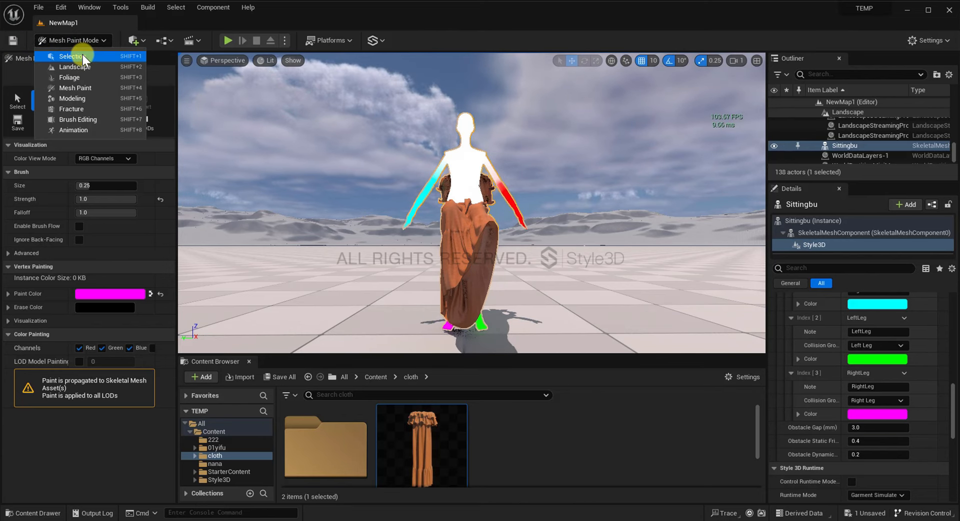
pyautogui.click(82, 56)
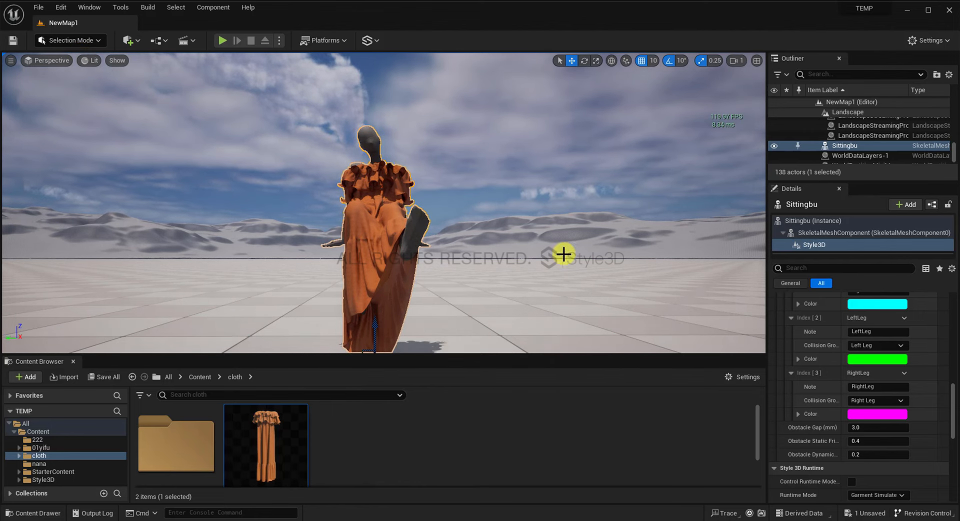
# Bind, group and save garment 004 in the Garment settings of Sittingbu's Style3D component
pyautogui.scroll(10, 863, 347)
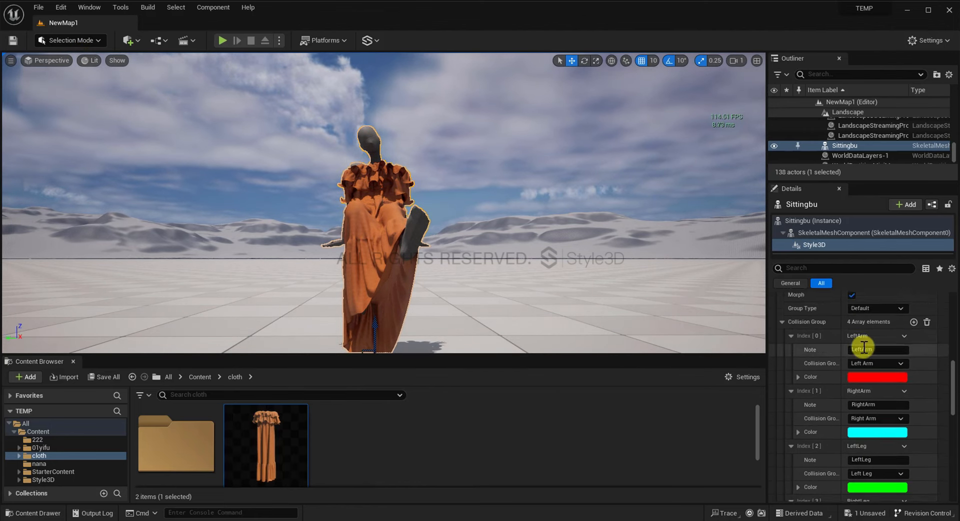
pyautogui.scroll(15, 863, 347)
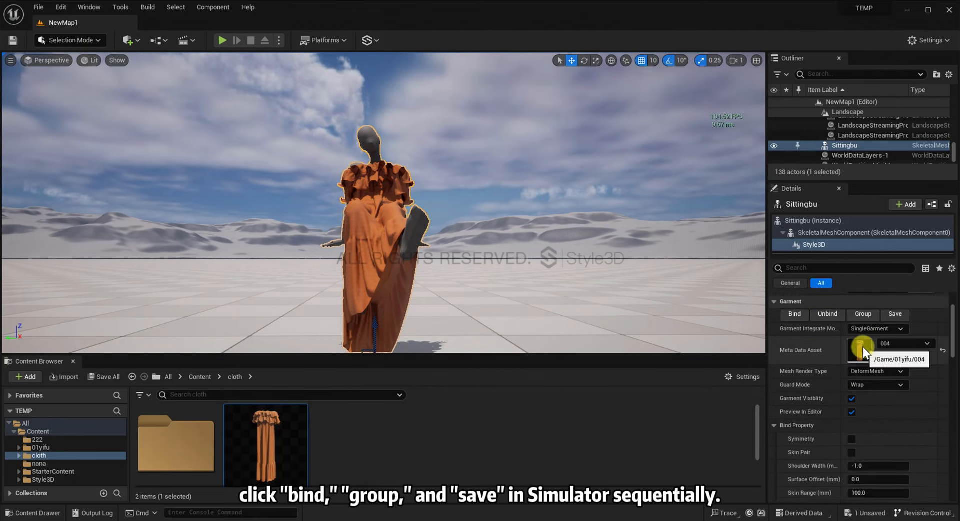
pyautogui.click(801, 344)
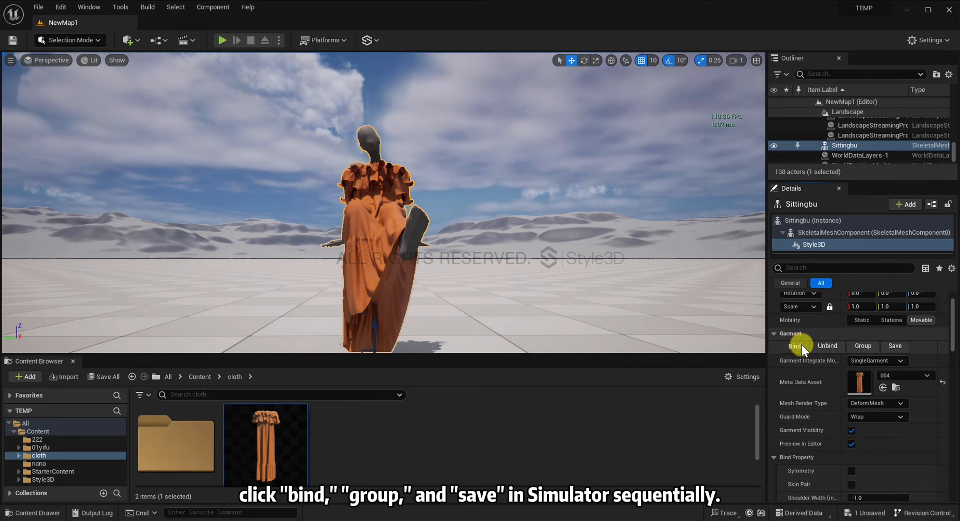
pyautogui.click(864, 349)
pyautogui.click(888, 347)
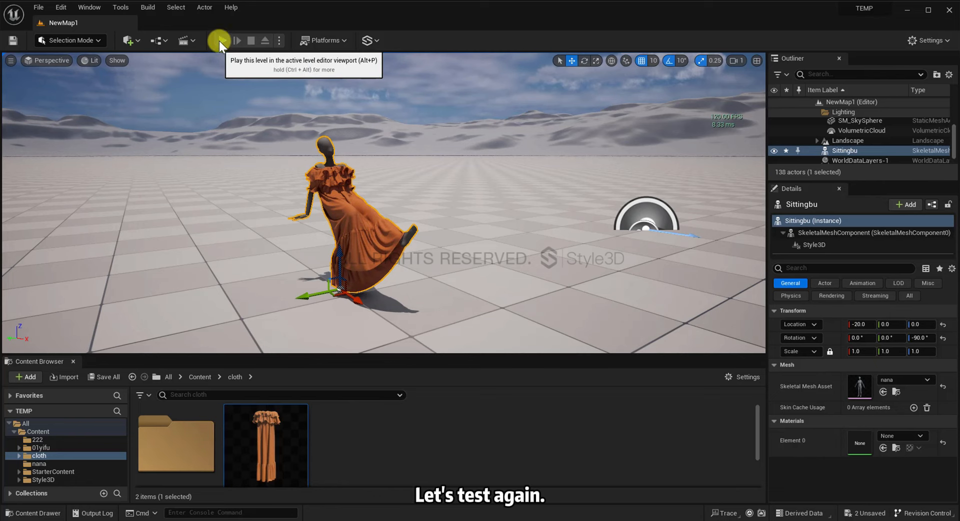
# Run a real-time simulation of the level to test the dress with the painted collision partitions
pyautogui.click(220, 40)
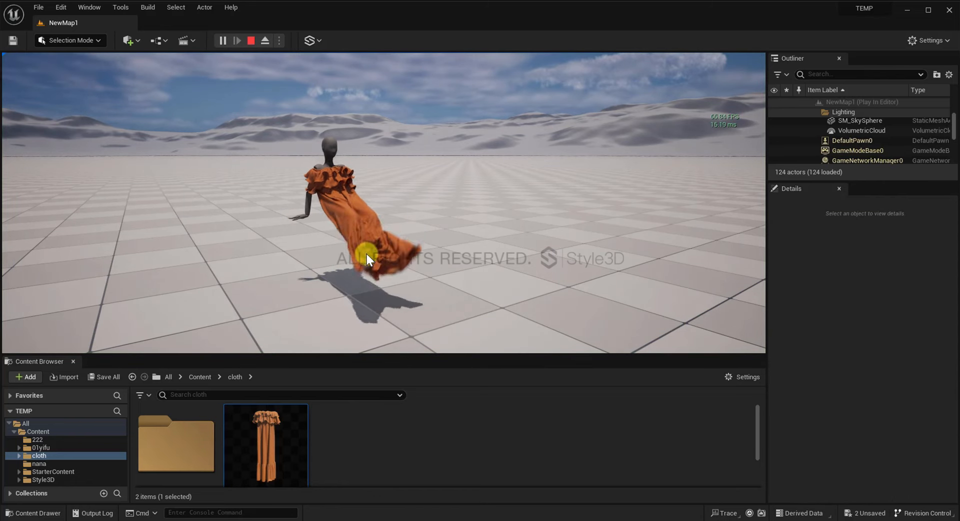